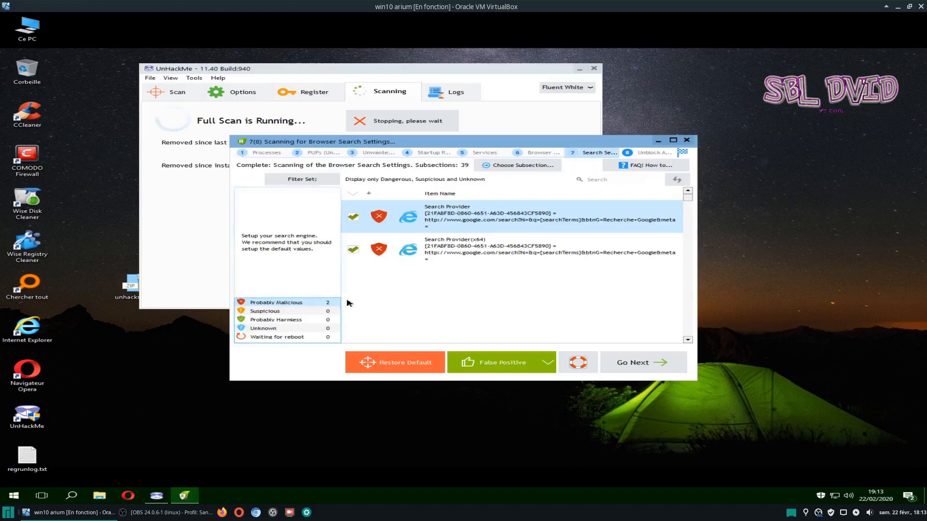
- Exit the interrupted malware removal without fixing the browser search findings and return to the main scan page
left_click(686, 140)
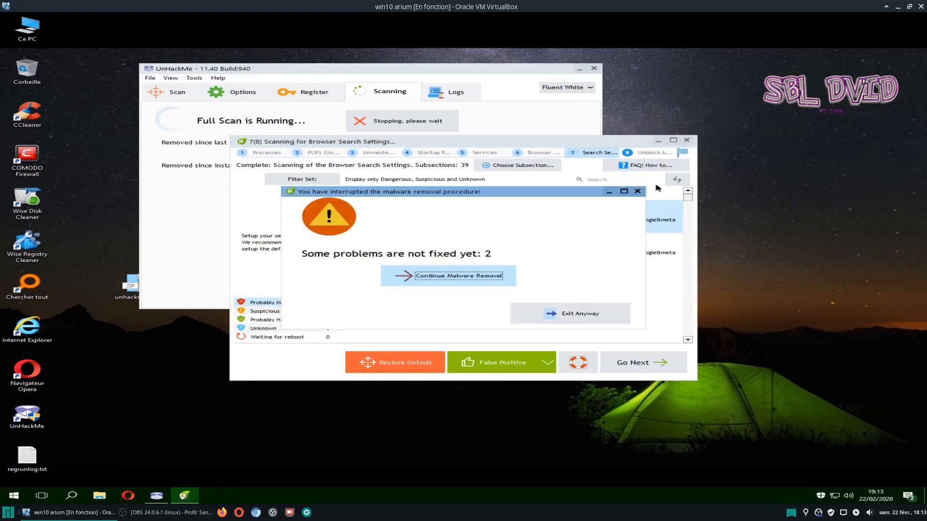
left_click(561, 318)
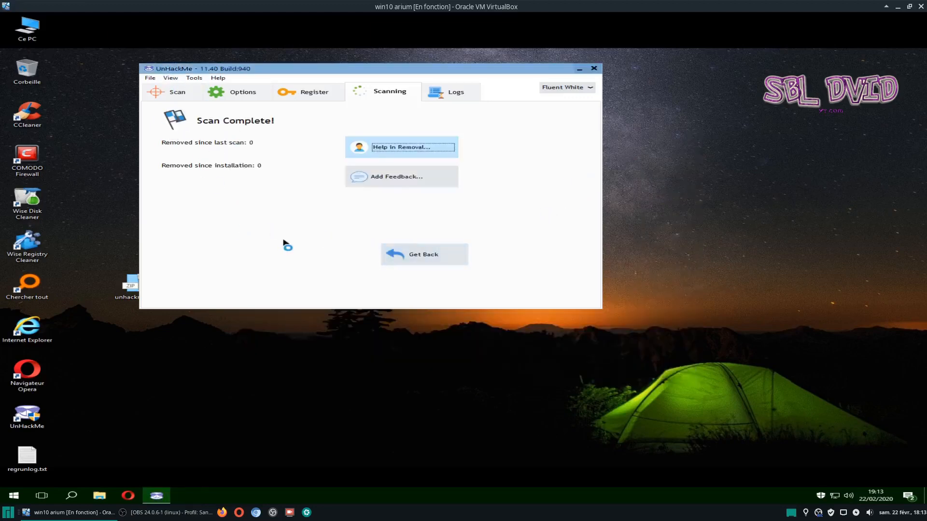
left_click(174, 96)
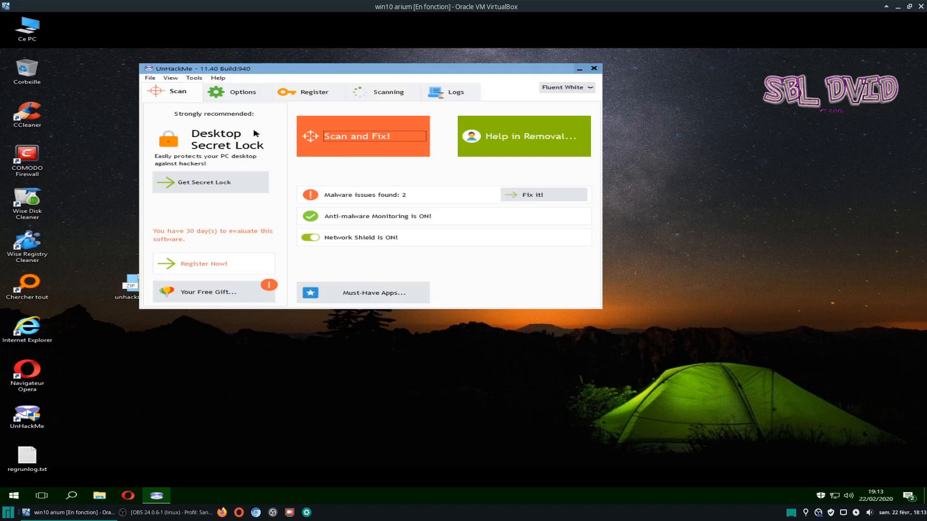
left_click_drag(394, 72, 387, 92)
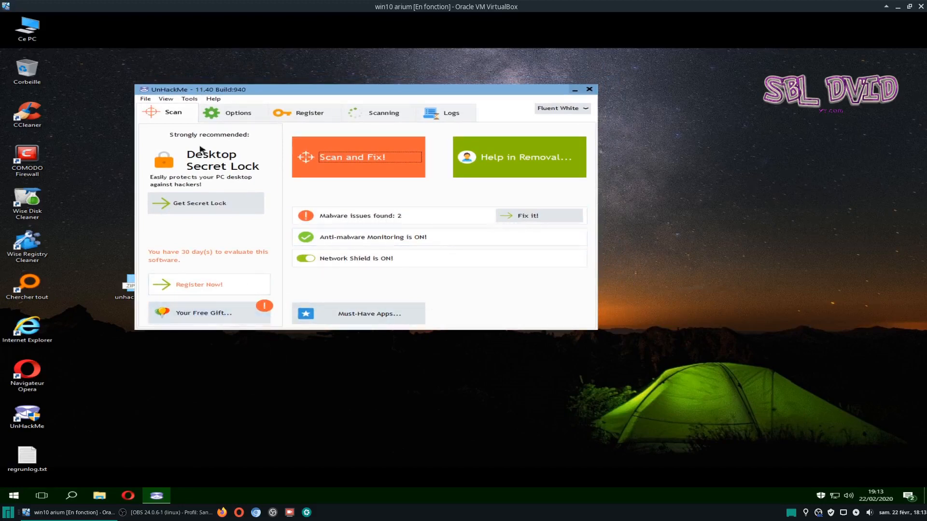
left_click_drag(313, 91, 325, 91)
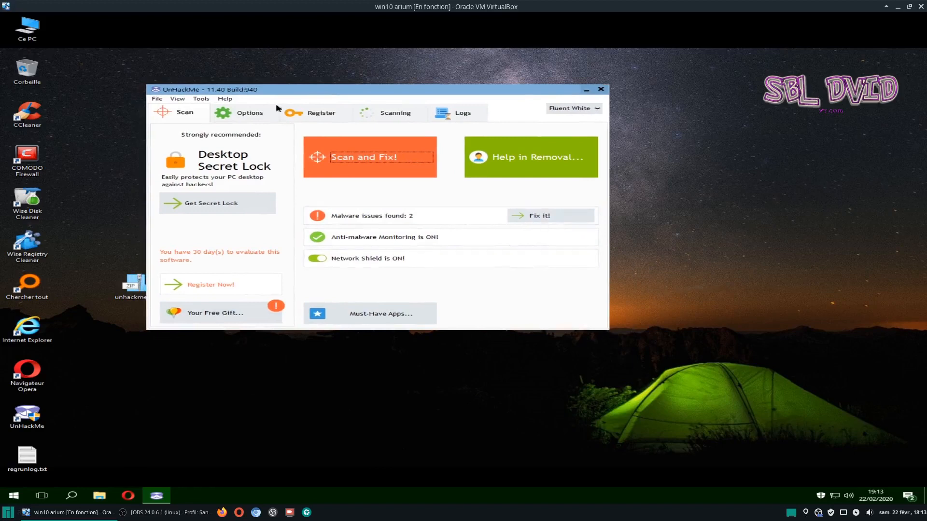
mouse_move(280, 91)
left_mouse_down()
mouse_move(301, 91)
mouse_move(287, 103)
left_mouse_up()
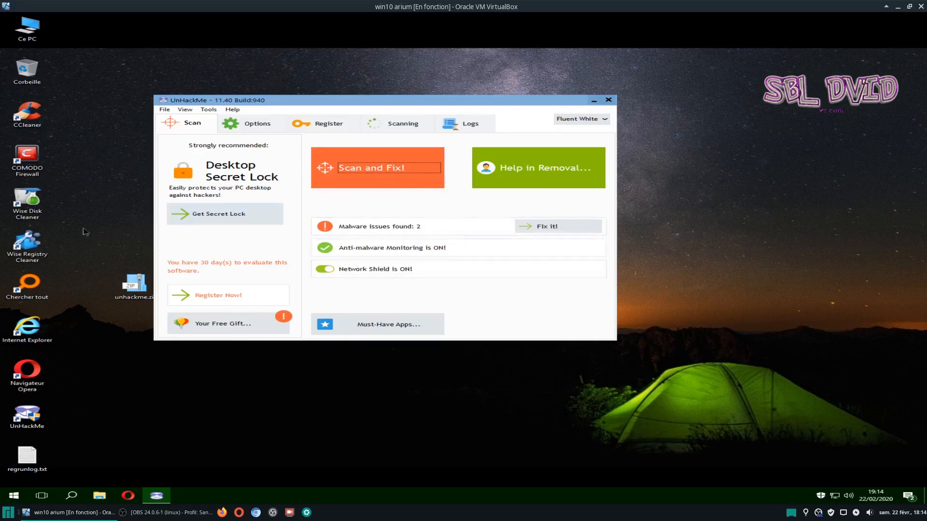
- Open the Downloads folder in File Explorer and look inside the "ok 190 samples.exe" folder and its ChilledWindows subfolder
left_click(101, 496)
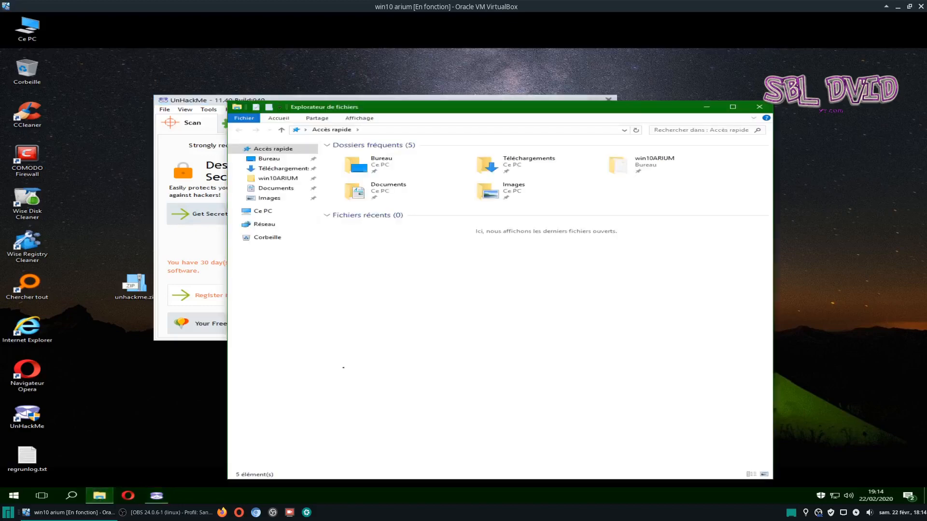
double_click(492, 169)
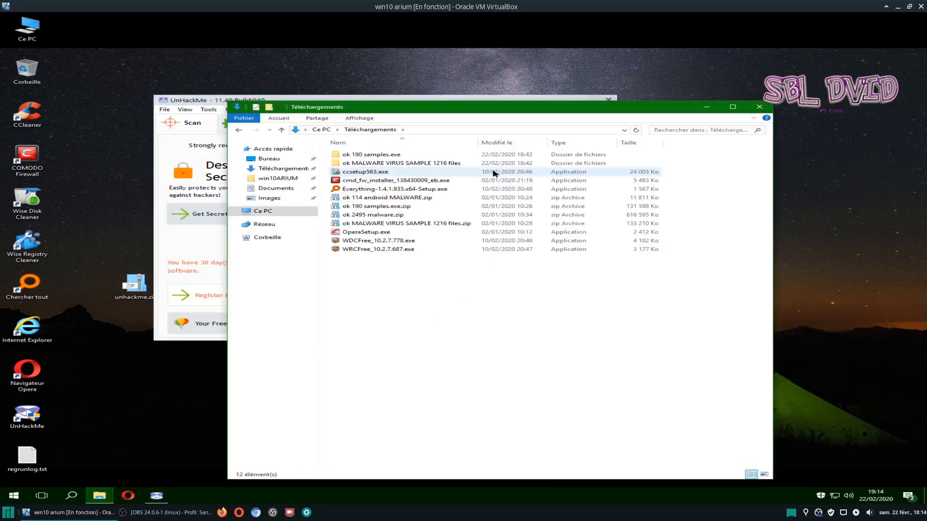
left_click(416, 206)
left_click(399, 215)
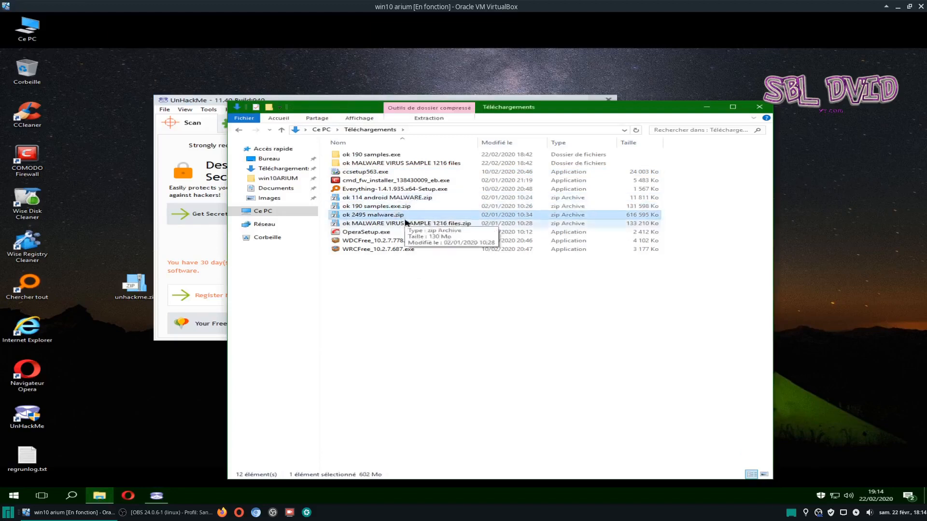
left_click(385, 155)
double_click(385, 156)
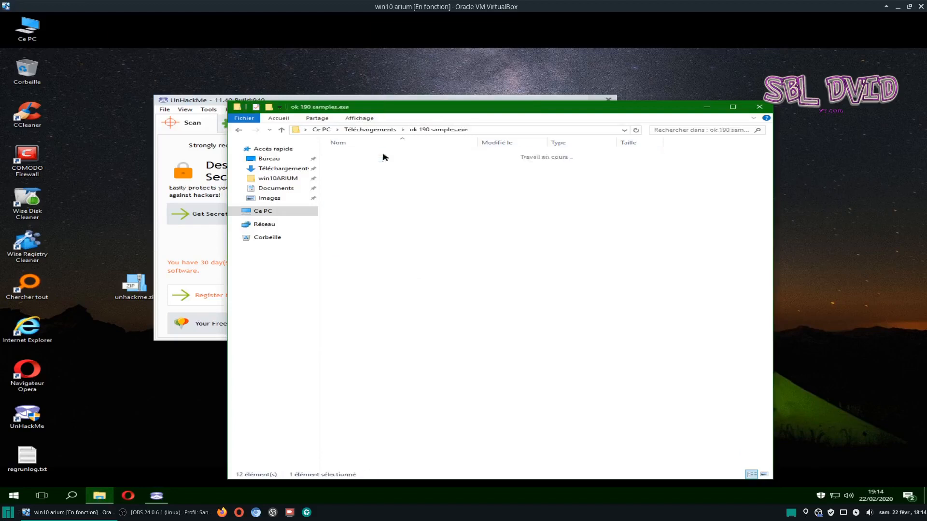
double_click(384, 155)
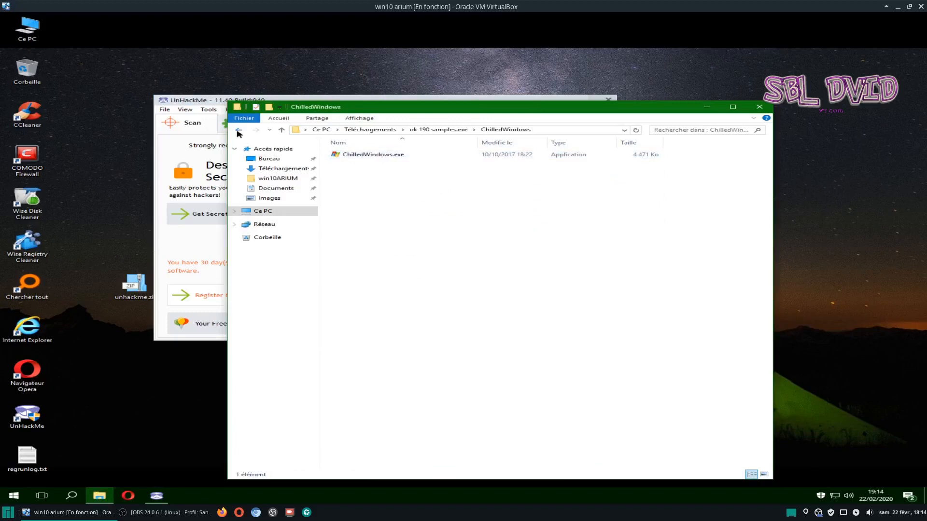
left_click(239, 130)
- Examine the Samples 040617 Ransomware folder and the Samples 100617 folder, and close File Explorer
double_click(366, 164)
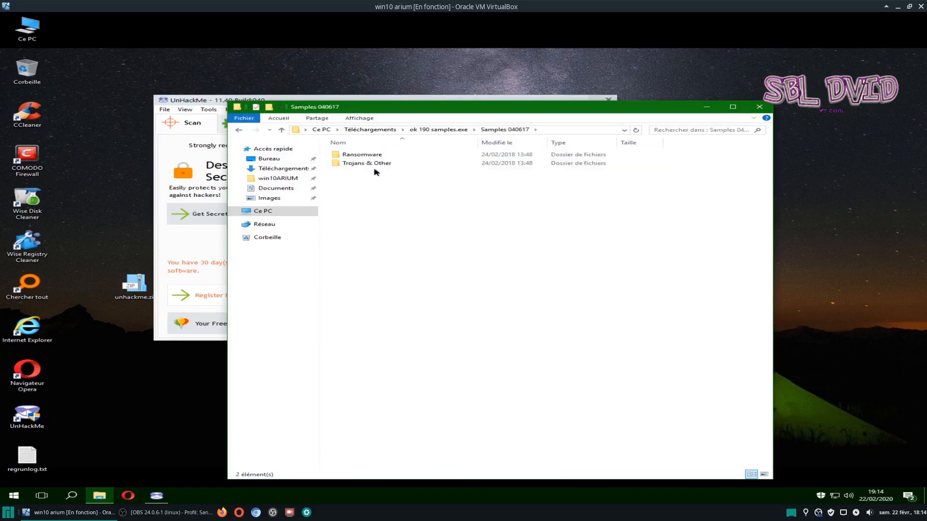
double_click(368, 154)
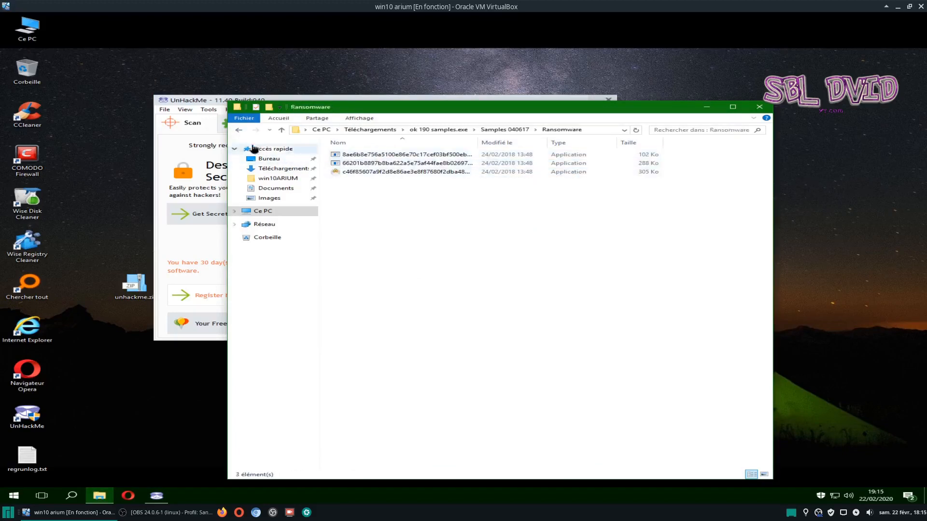
left_click(239, 131)
left_click(239, 130)
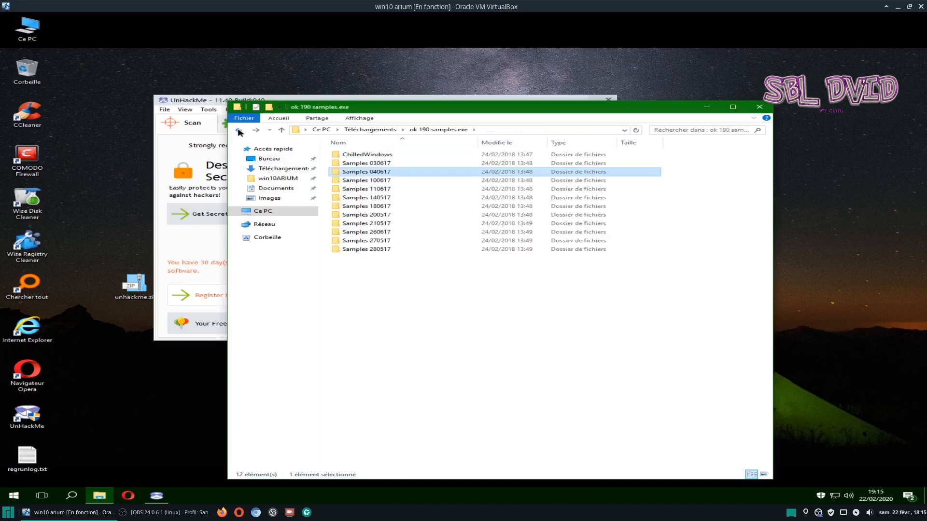
double_click(342, 182)
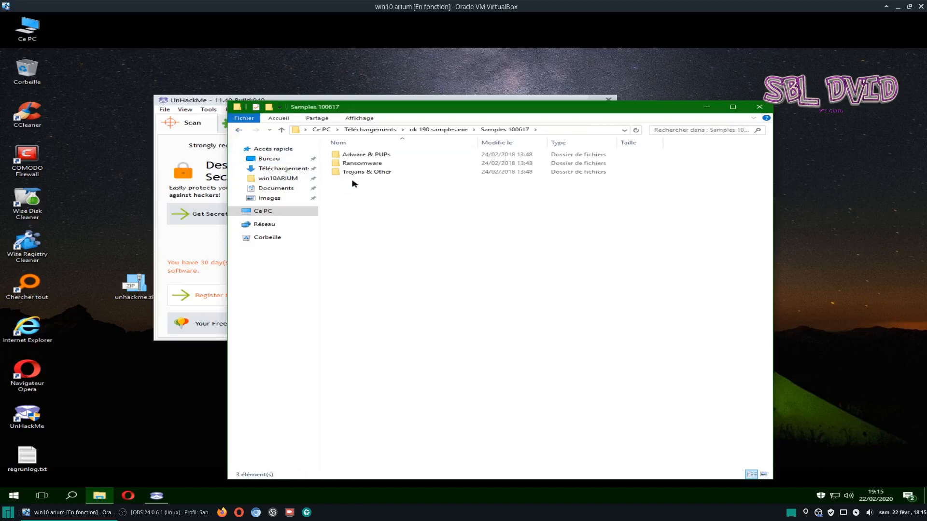
left_click(239, 130)
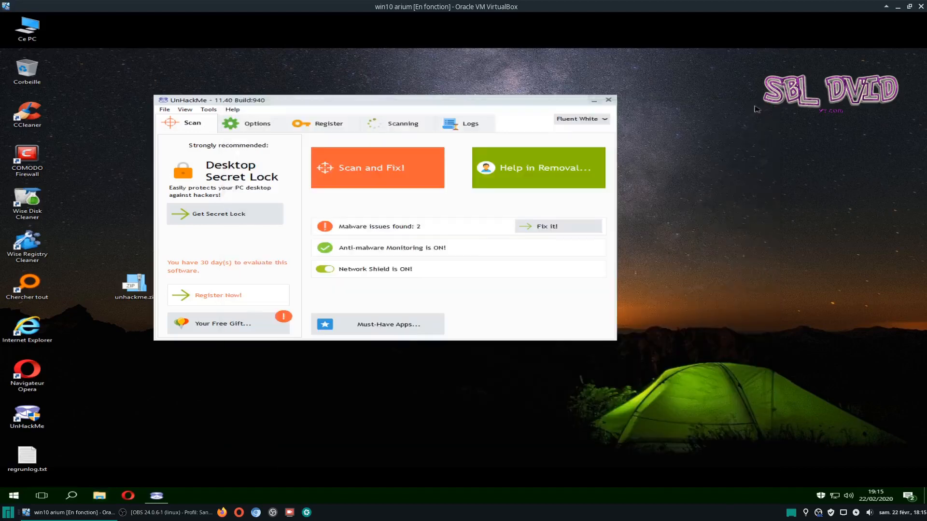
left_click(760, 106)
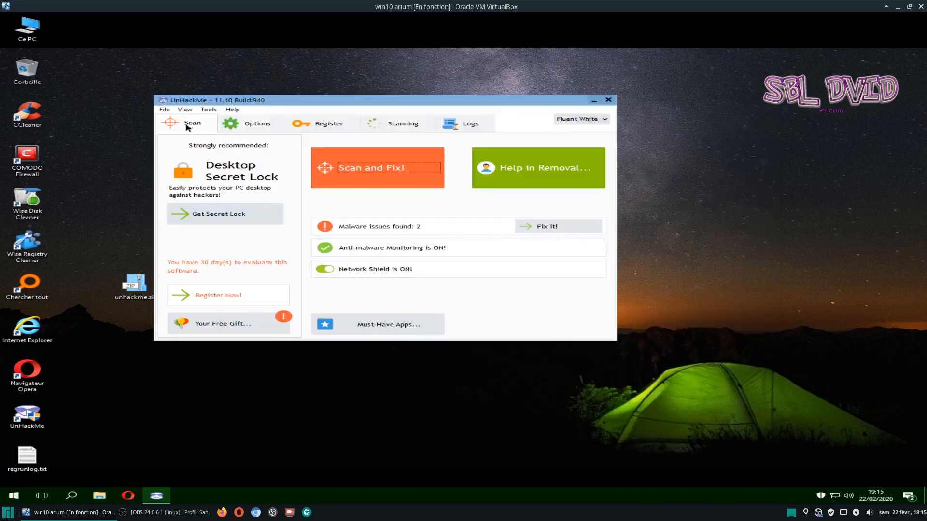
- Leave the finished scan and start an On-line Multi-Antivirus + Anti-malware scan, keeping the scan window clear of the main window
left_click(400, 125)
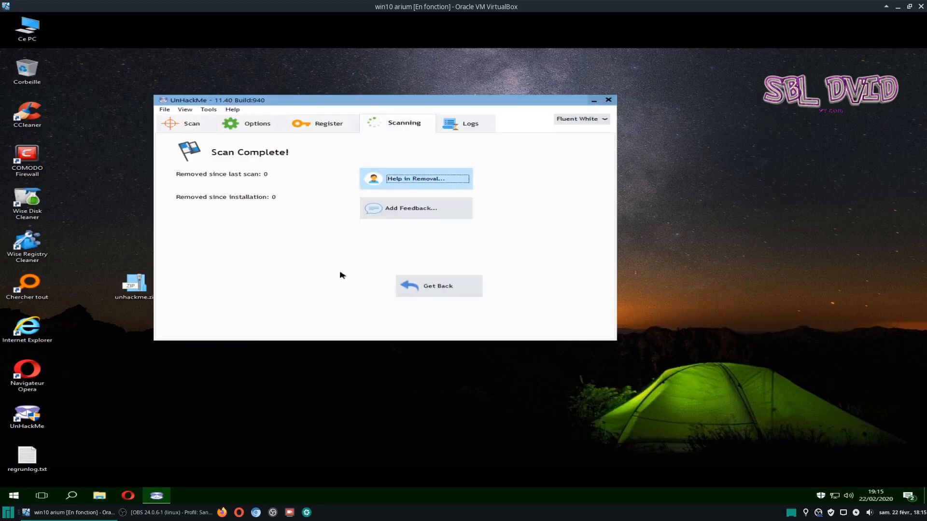
left_click(423, 290)
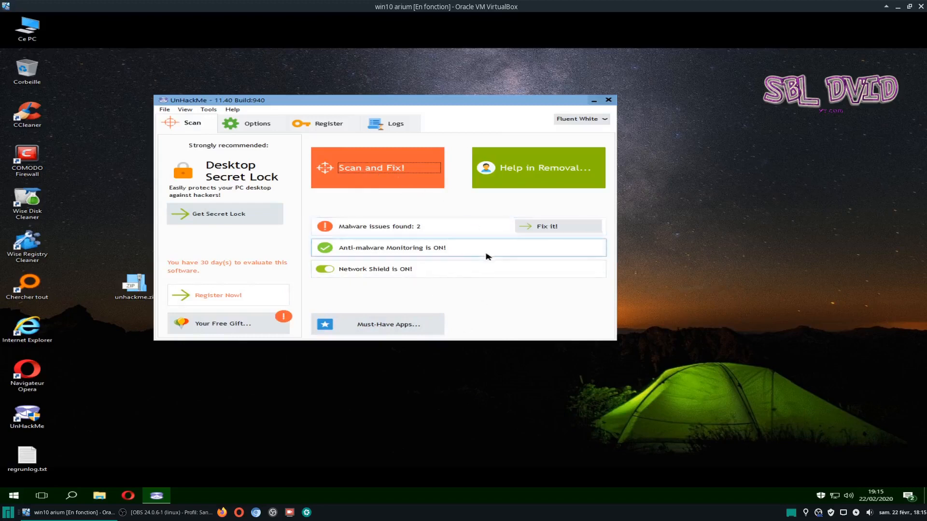
left_click(387, 171)
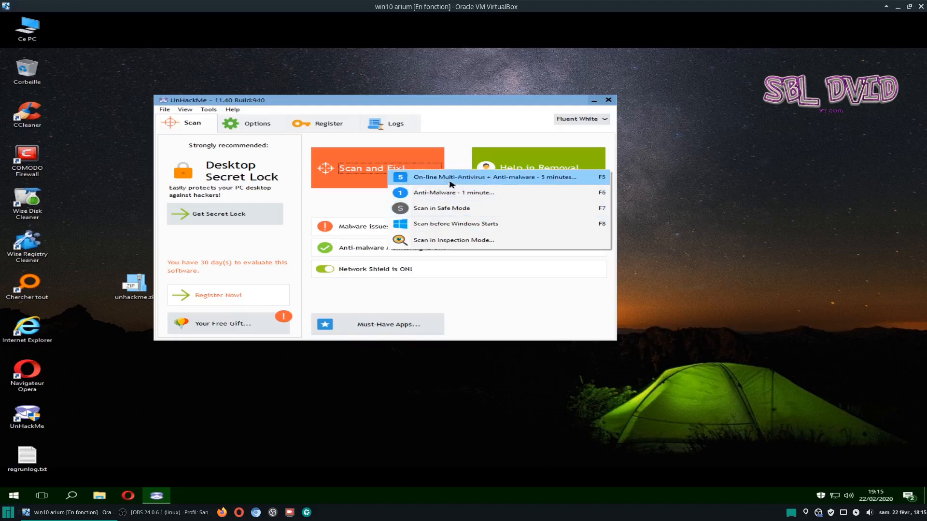
left_click(504, 179)
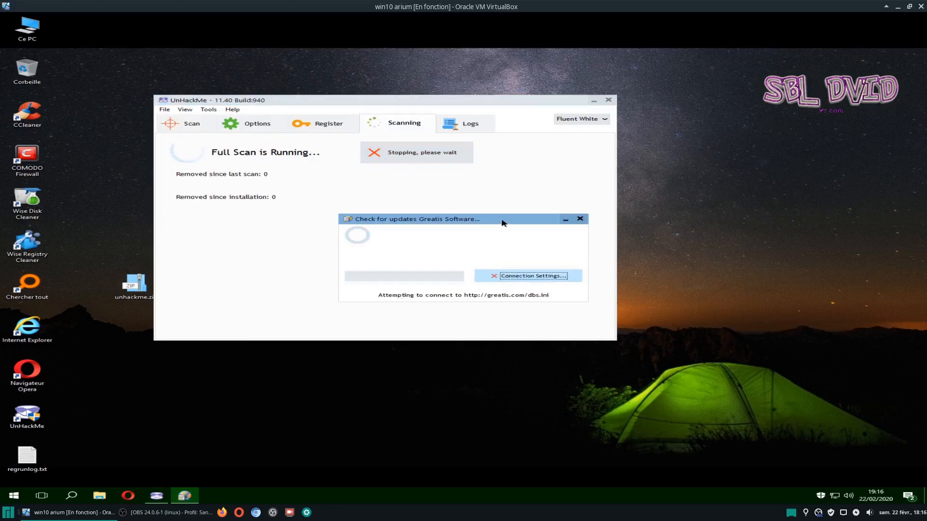
left_click_drag(504, 221, 616, 279)
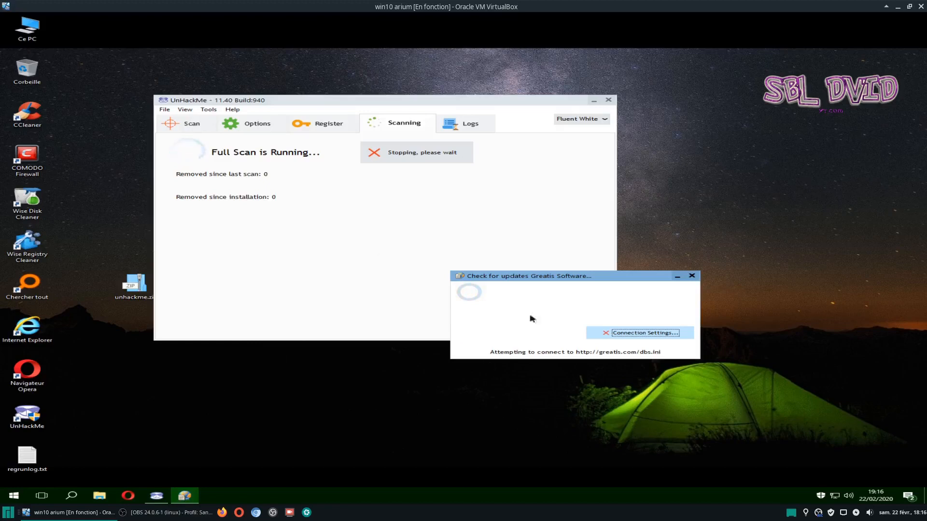
left_click_drag(534, 274, 560, 284)
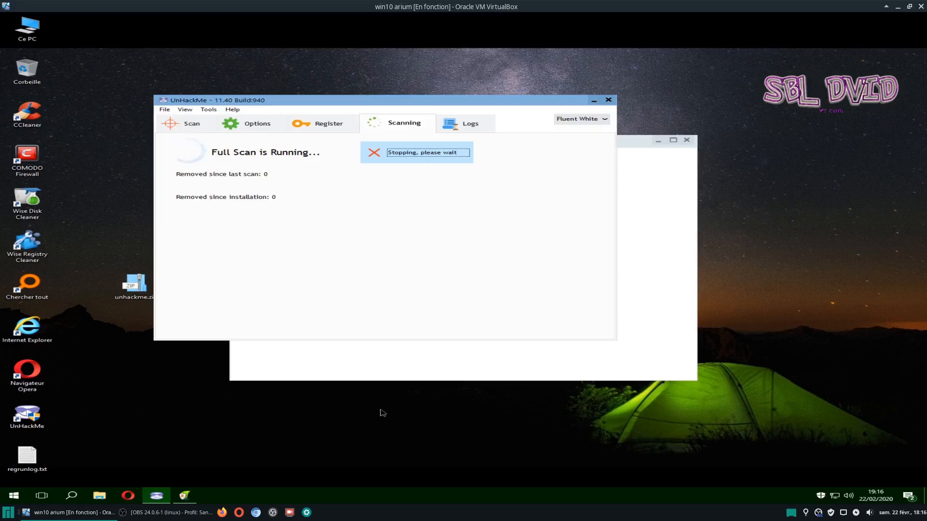
left_click(634, 142)
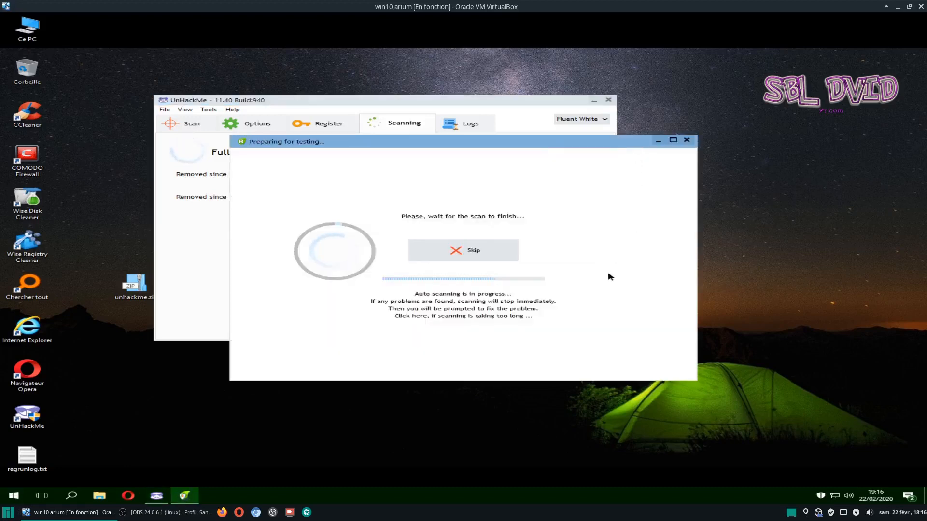
left_click_drag(590, 141, 649, 272)
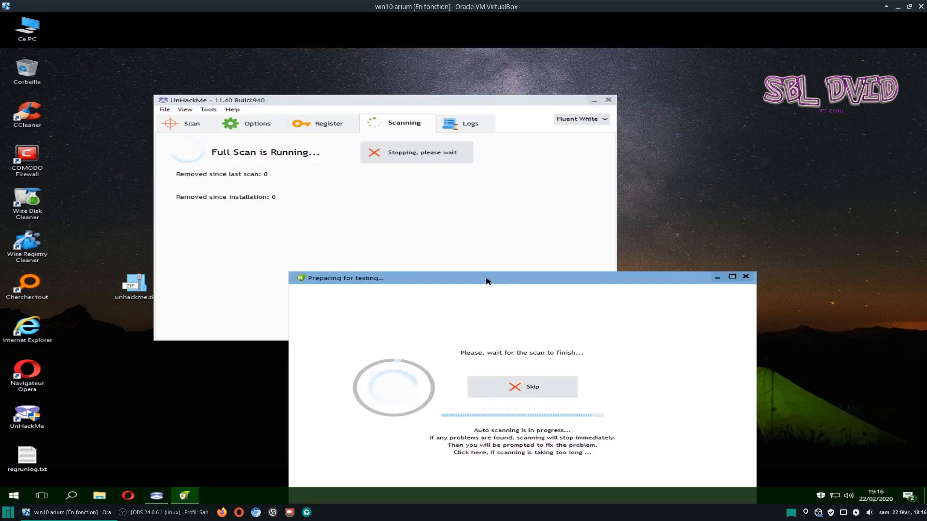
left_click_drag(488, 279, 532, 187)
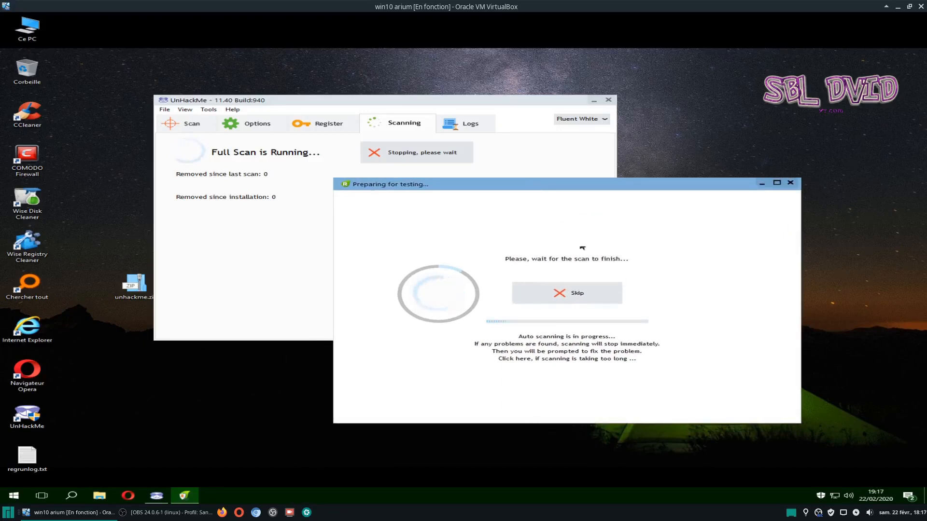
- Skip the test preparation, stop the scan during the Unwanted Files stage, exit it unfinished and return to the main scan page
left_click(566, 295)
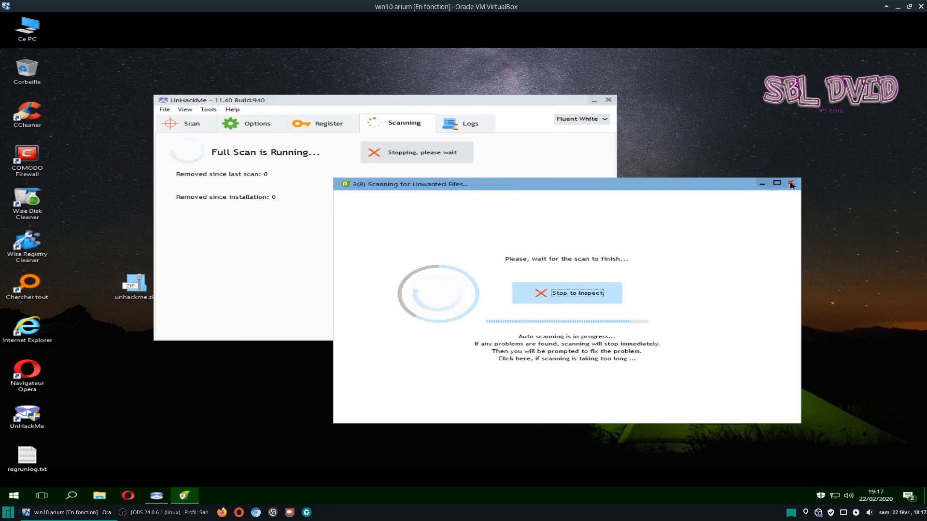
left_click(565, 295)
left_click(790, 182)
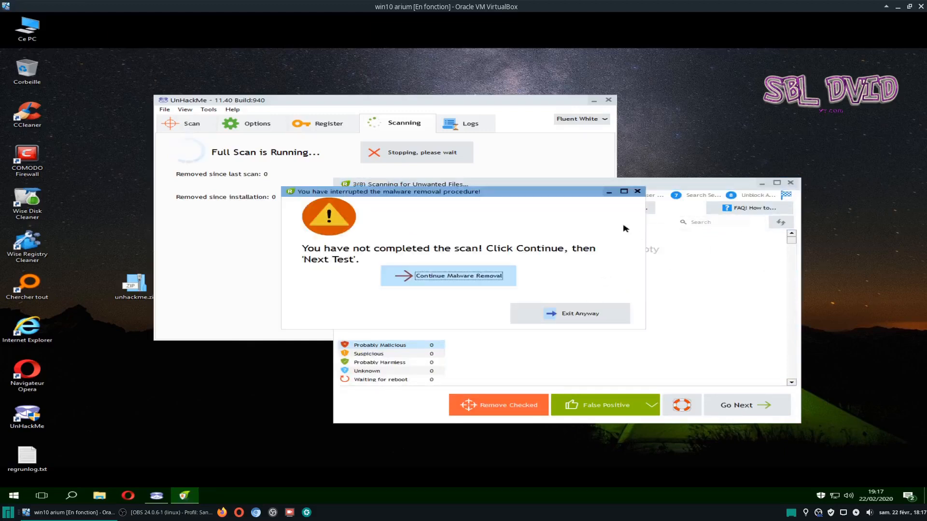
left_click(637, 191)
left_click(790, 183)
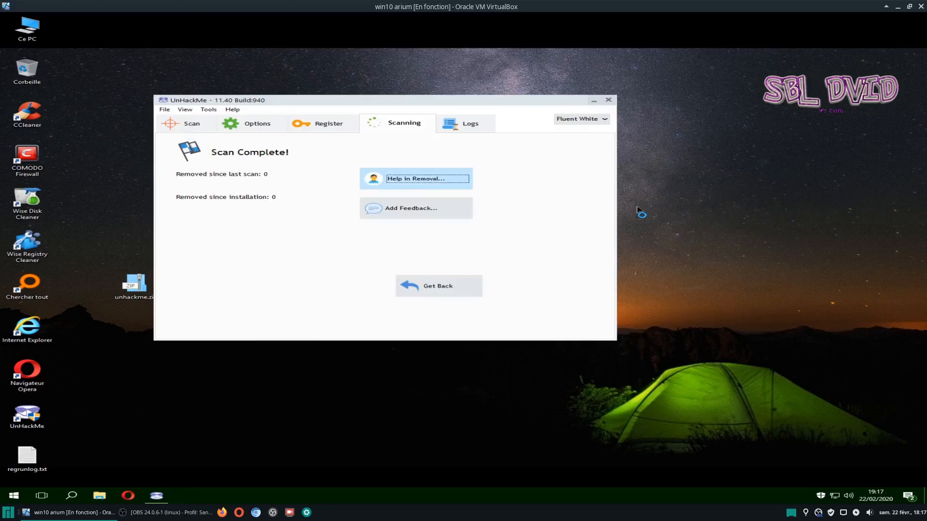
left_click(186, 127)
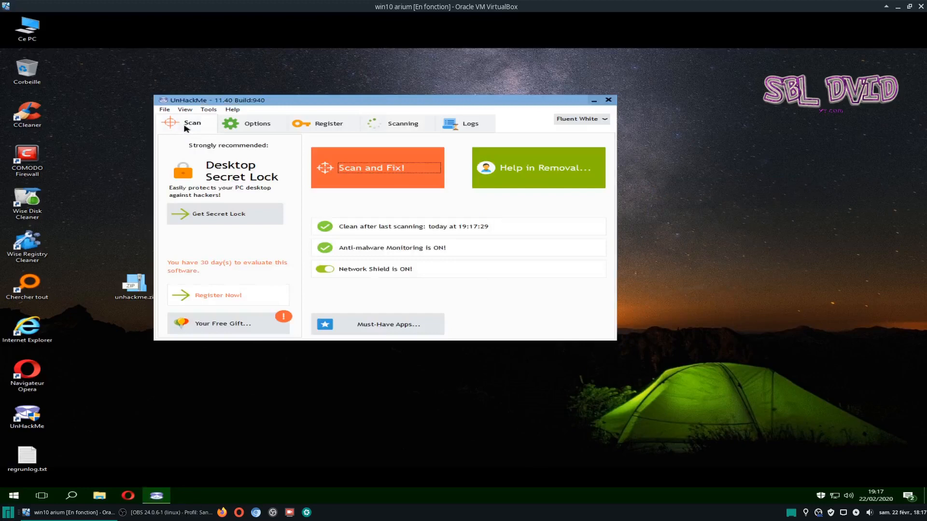
- Request a scan before Windows starts and decline restarting the computer now
left_click(373, 165)
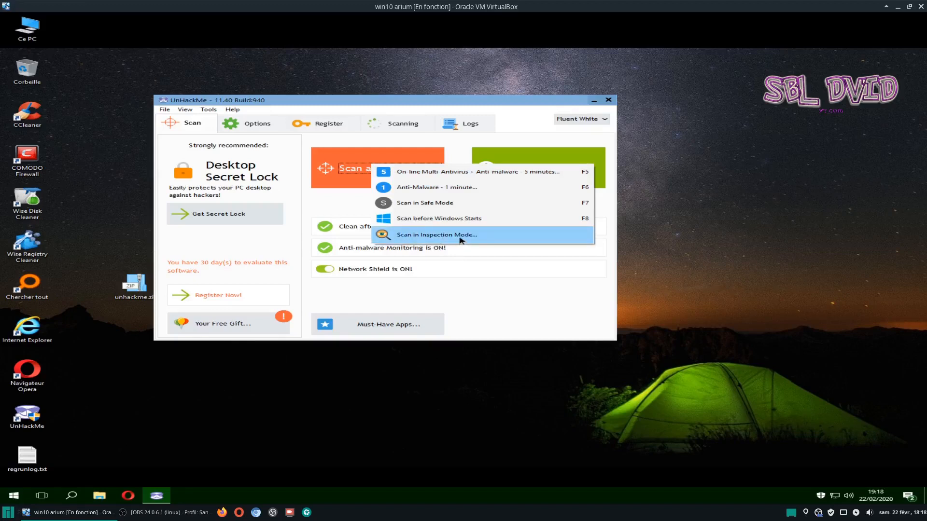
left_click(445, 220)
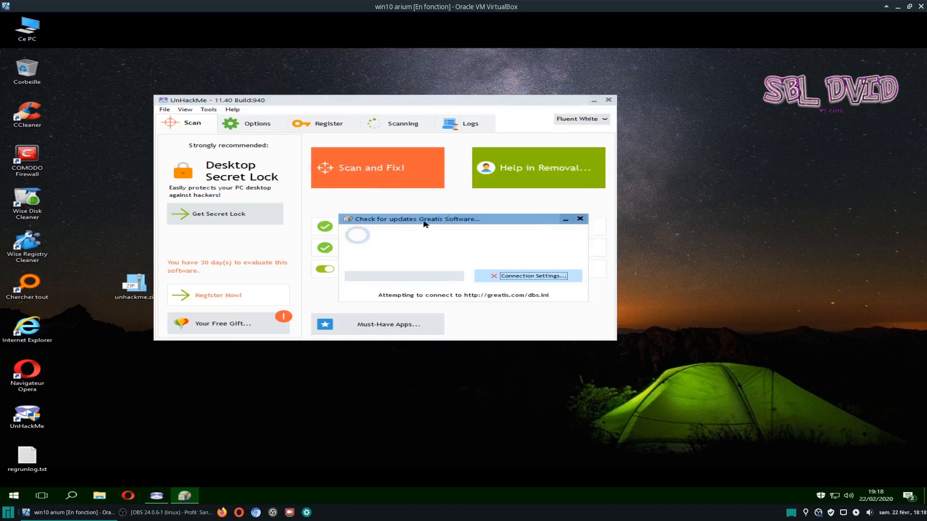
left_click_drag(425, 222, 589, 289)
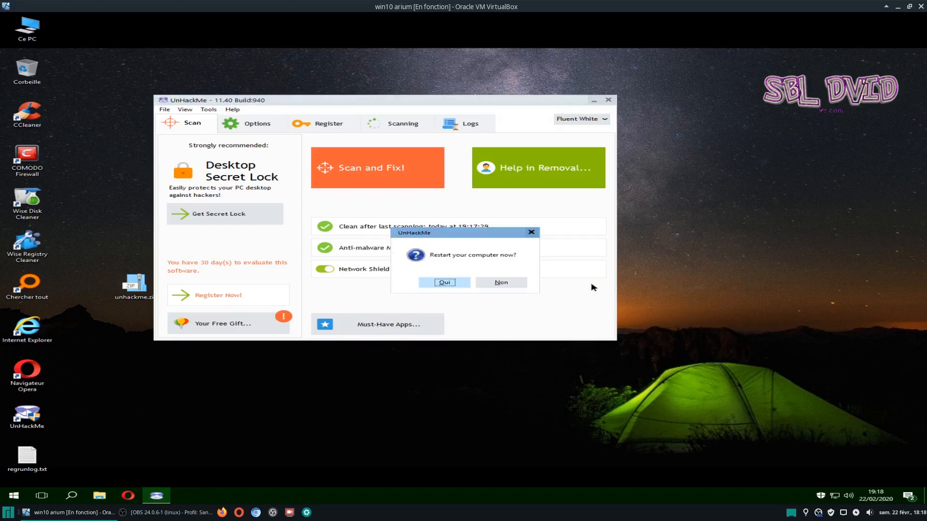
left_click(498, 284)
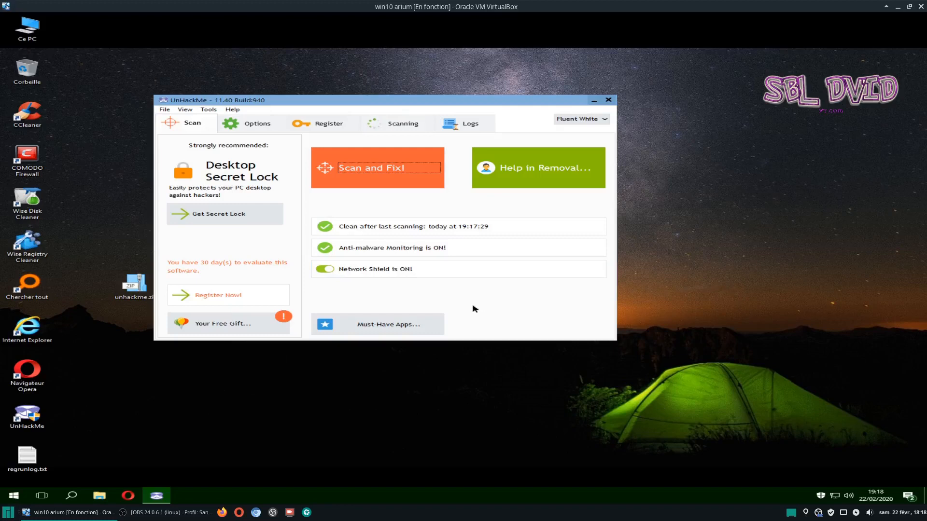
left_click_drag(505, 103, 507, 92)
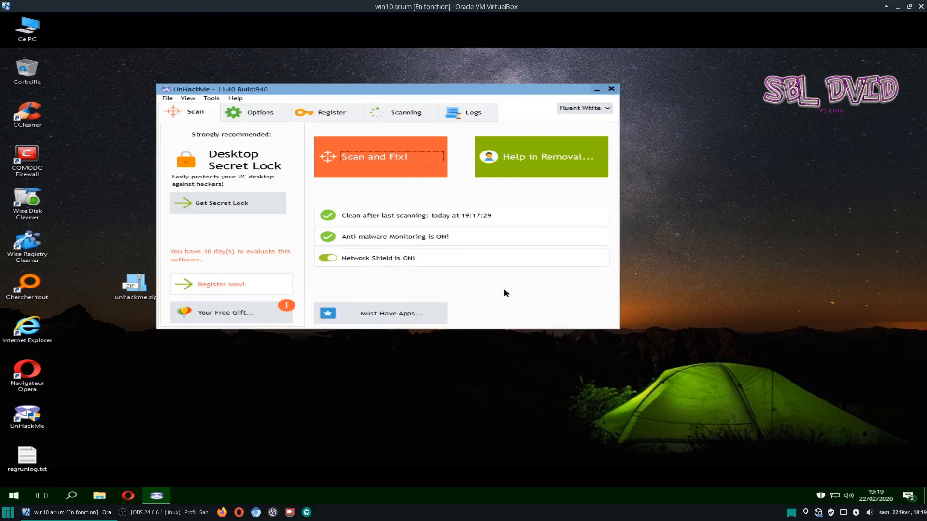
- Review the scan modes offered by Scan and Fix! without starting one, and close UnHackMe
left_click(376, 159)
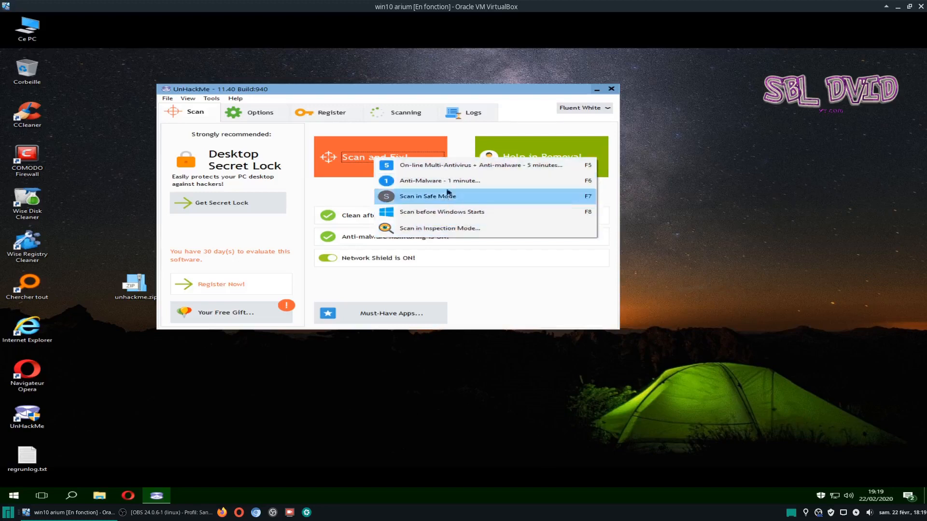
left_click(774, 189)
left_click(611, 88)
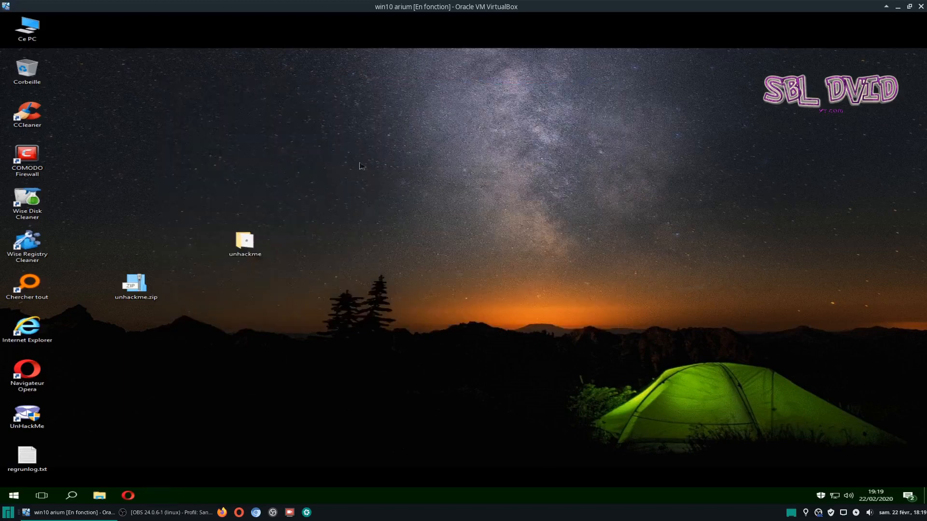
- Browse the Téléchargements folder in File Explorer, checking ok MALWARE VIRUS SAMPLE 1216 files and opening ok 190 samples.exe
left_click(100, 495)
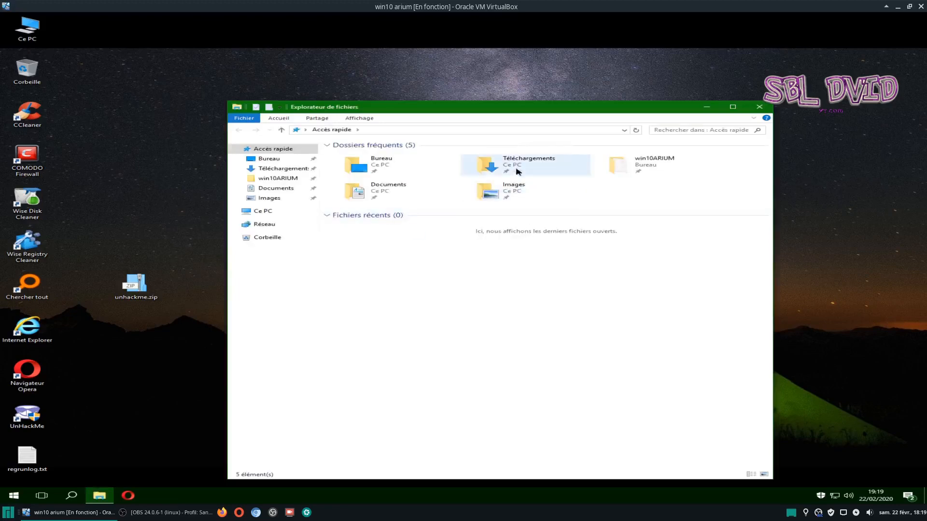
double_click(513, 163)
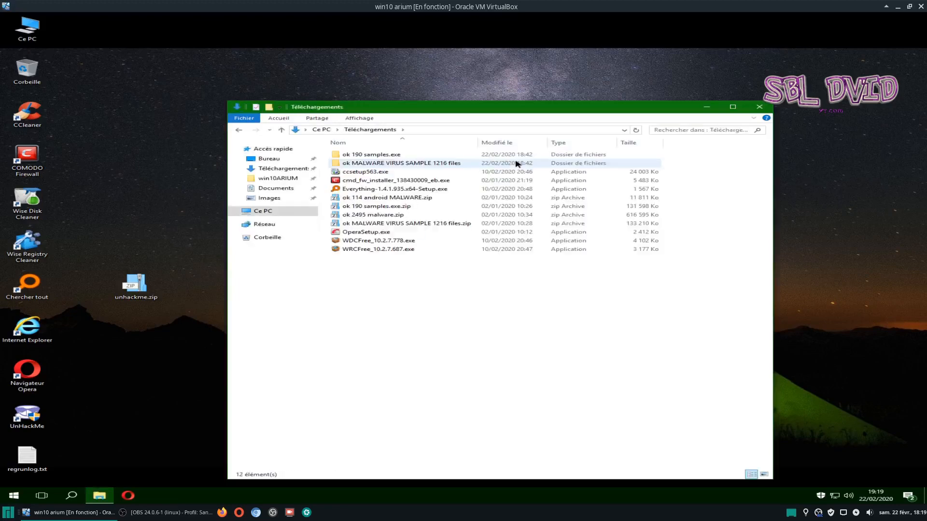
double_click(415, 163)
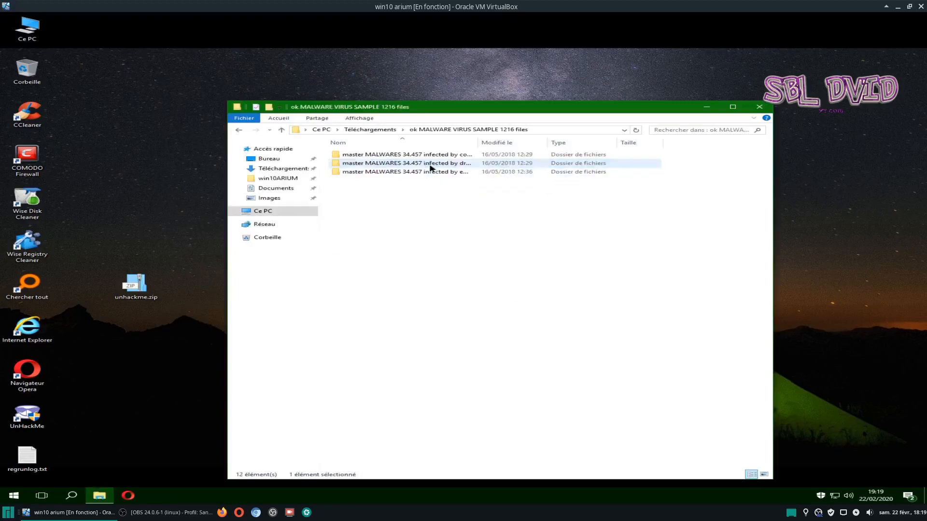
left_click(238, 130)
double_click(368, 155)
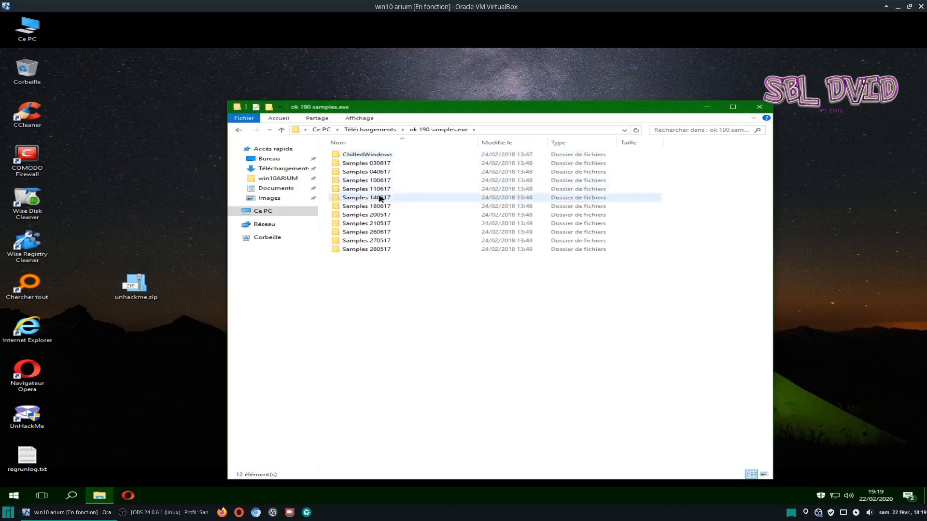
- Open the Ransomware folder inside Samples 140517 and widen the name column to show the full file names
double_click(377, 196)
double_click(372, 163)
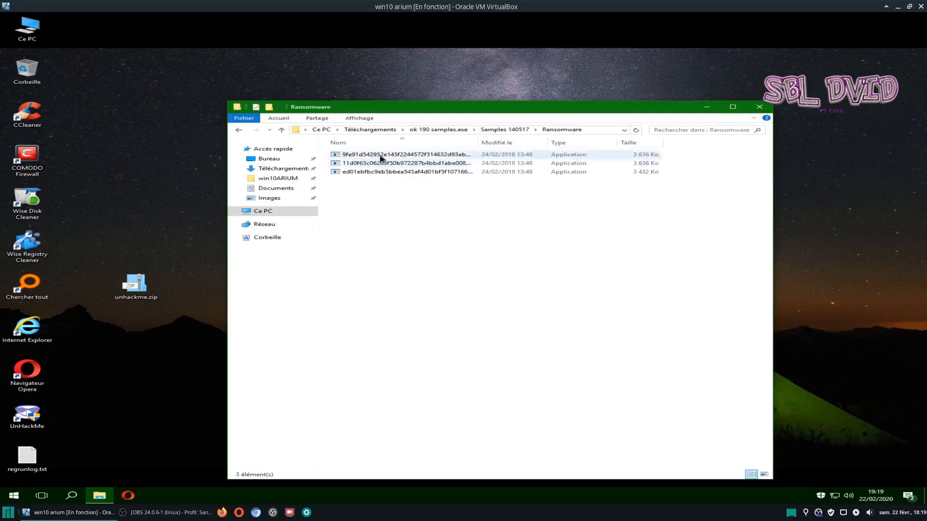
left_click_drag(480, 142, 645, 142)
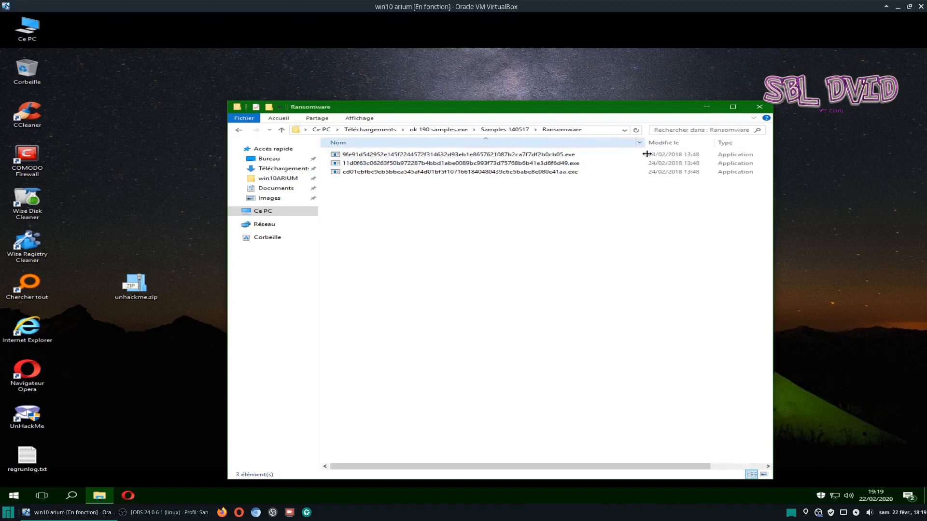
- Open the Other Malware folder of Samples 140517 and widen the name column to show the full file names
left_click(239, 130)
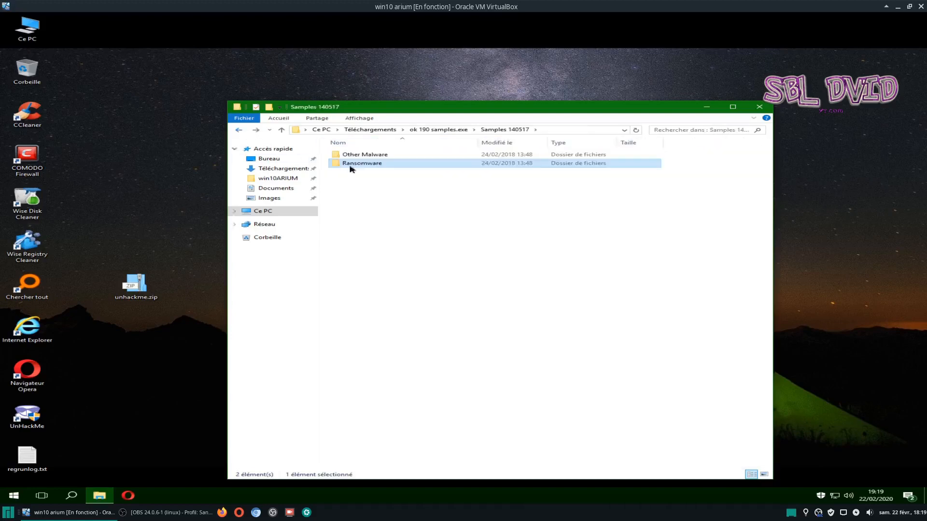
double_click(359, 154)
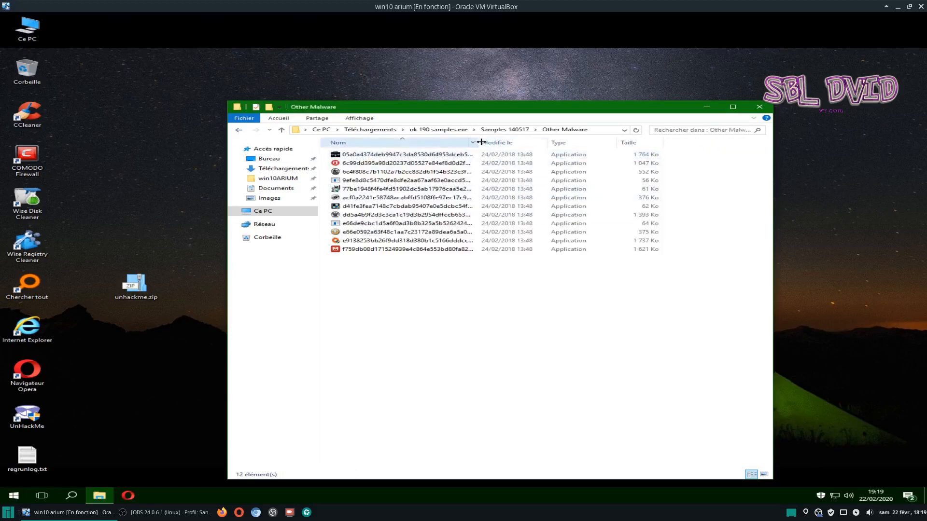
left_click_drag(479, 142, 632, 148)
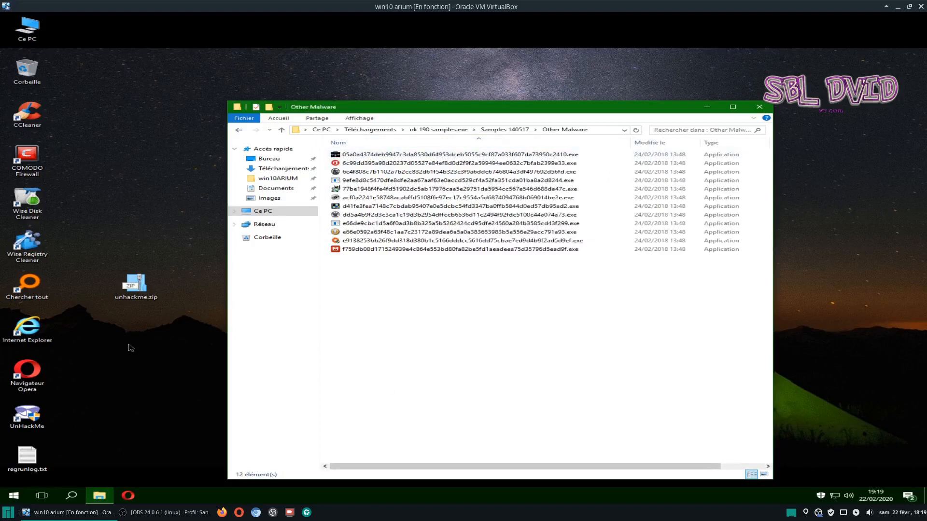
- Launch UnHackMe with administrator approval, look at its main scan page and close it
double_click(31, 418)
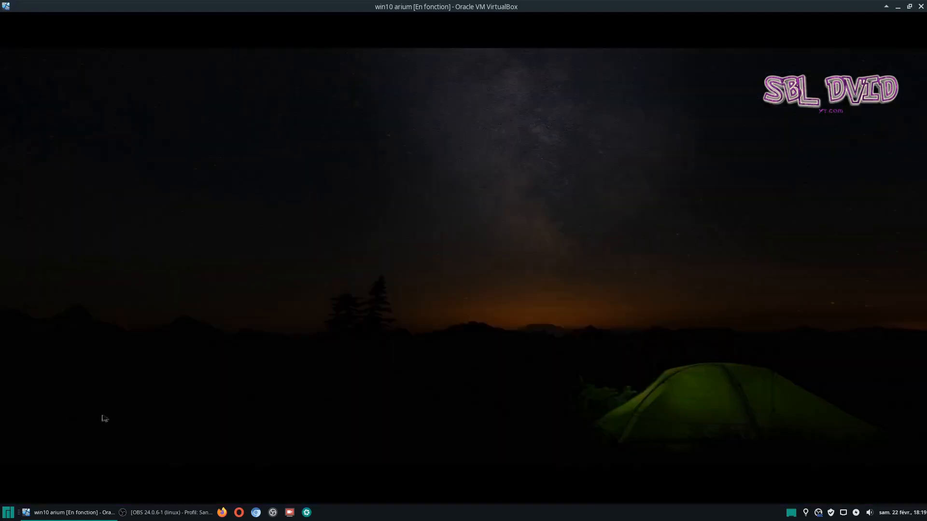
left_click(406, 310)
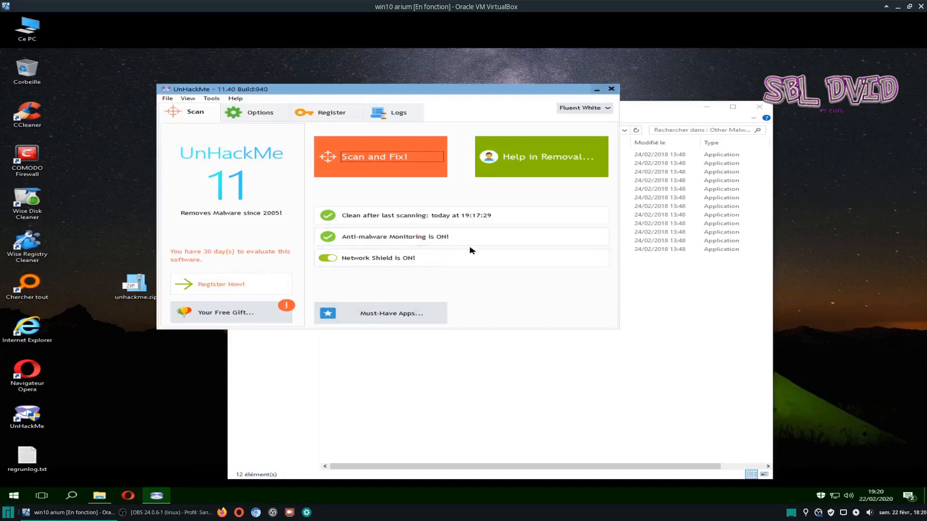
left_click(611, 89)
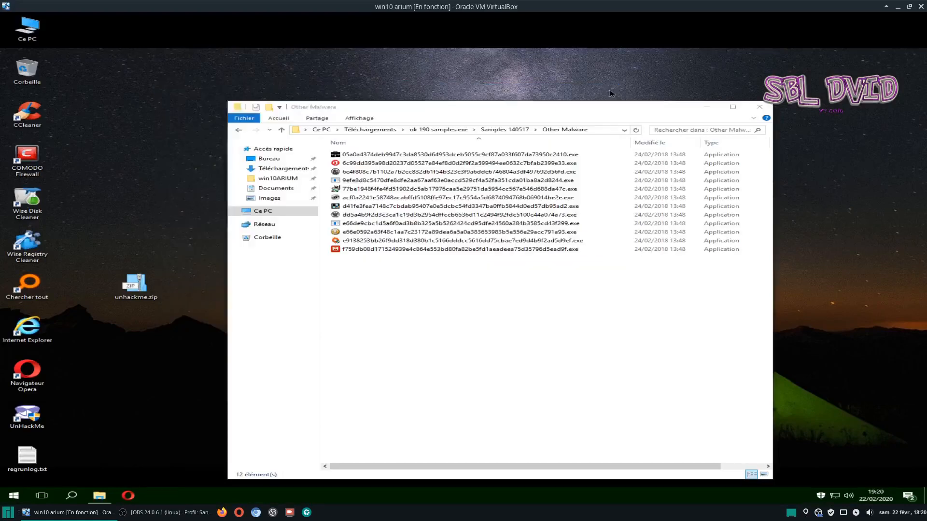
- Step through several executable samples in the Other Malware folder and close File Explorer
left_click(461, 181)
left_click(461, 190)
left_click(461, 199)
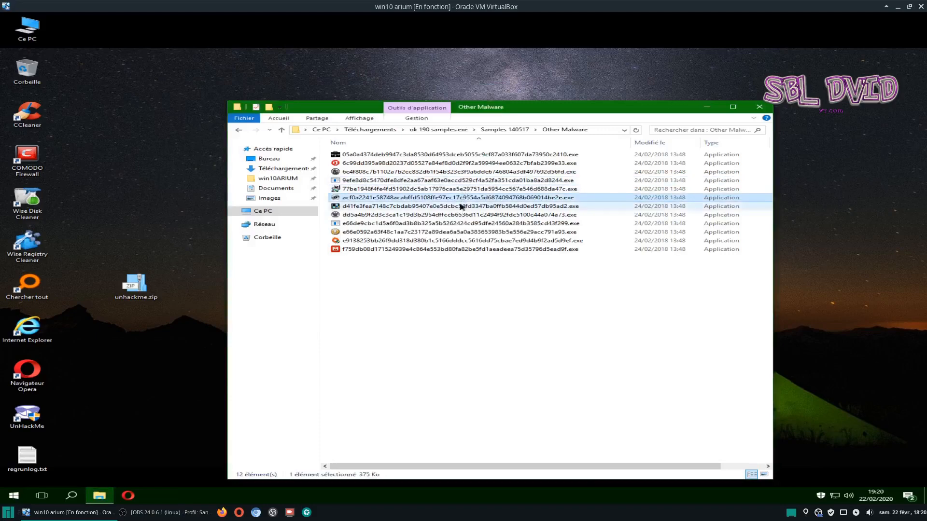
left_click(461, 207)
left_click(460, 215)
left_click(757, 108)
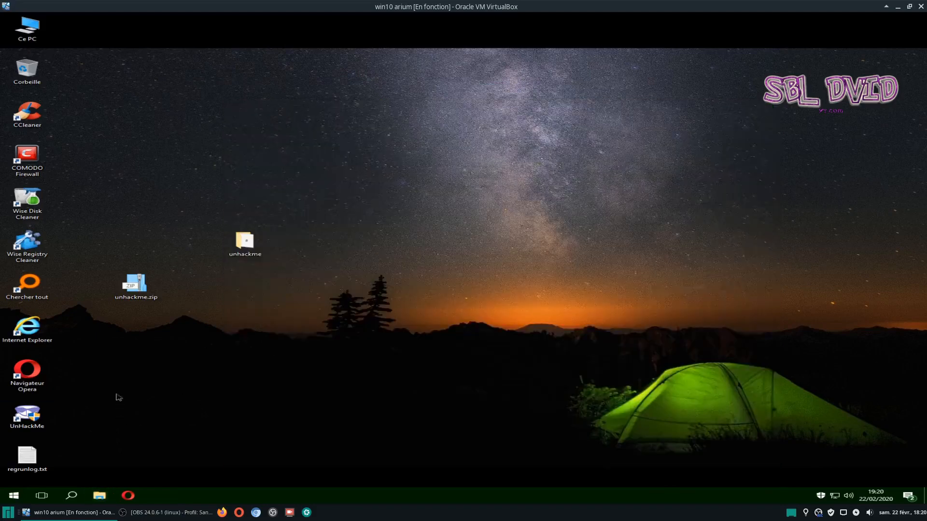
- Relaunch UnHackMe with administrator approval and reposition its window on the desktop
double_click(34, 416)
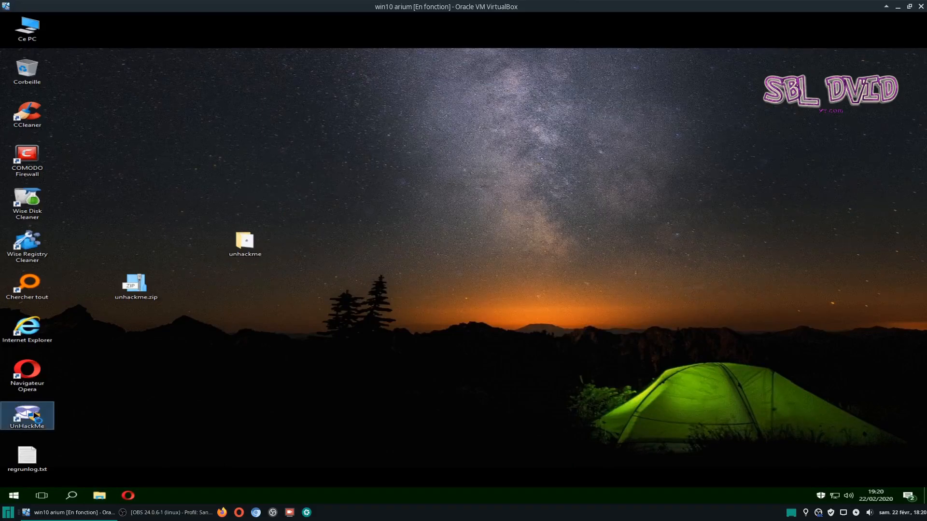
left_click(377, 310)
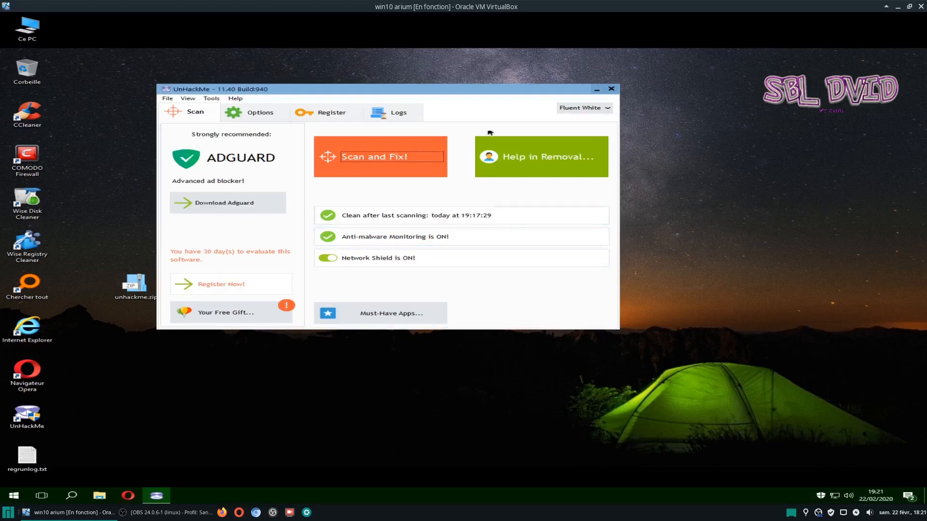
left_click_drag(447, 92, 483, 101)
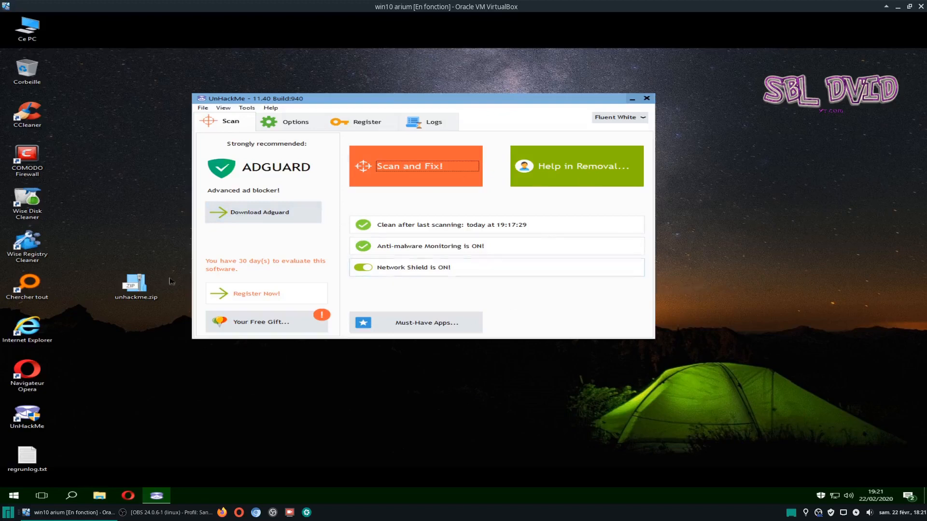
- Check the context commands for the ok MALWARE VIRUS SAMPLE 1216 files folder in Téléchargements, and close File Explorer
left_click(100, 496)
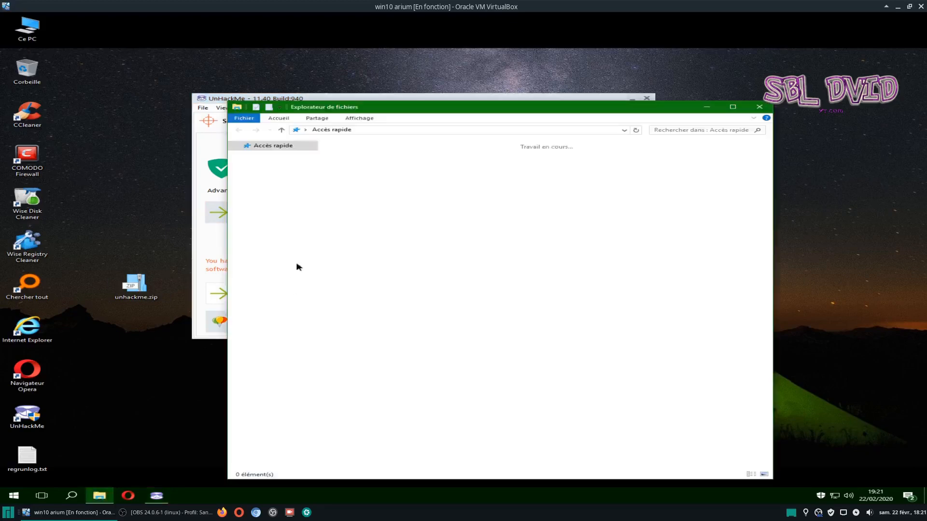
double_click(497, 163)
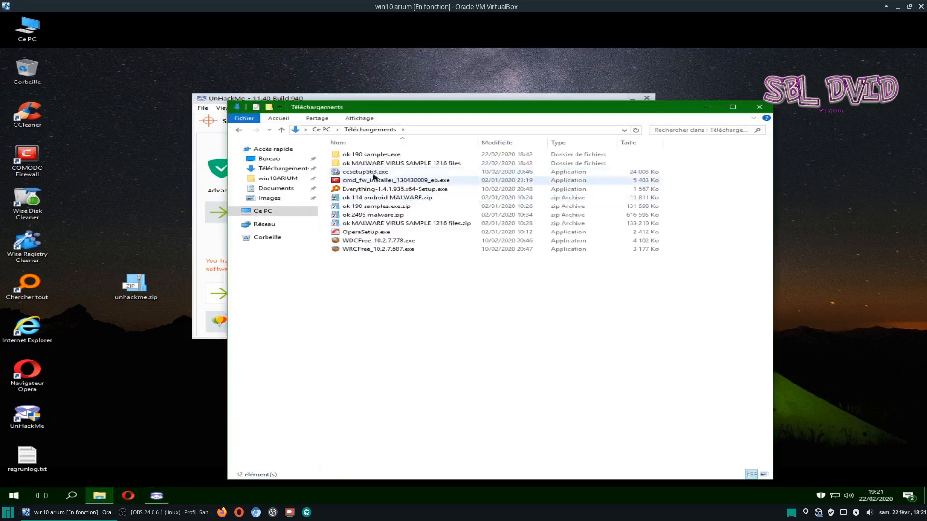
right_click(403, 163)
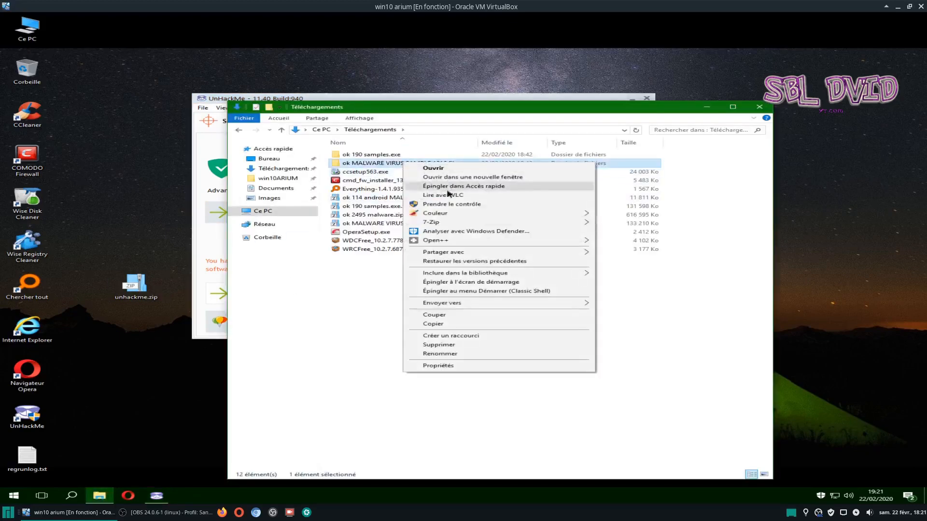
mouse_move(454, 215)
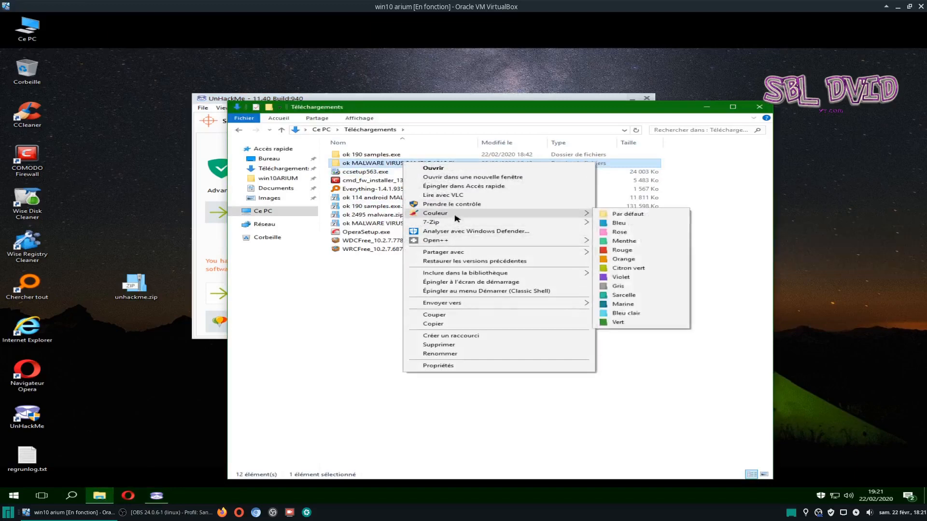
left_click(760, 107)
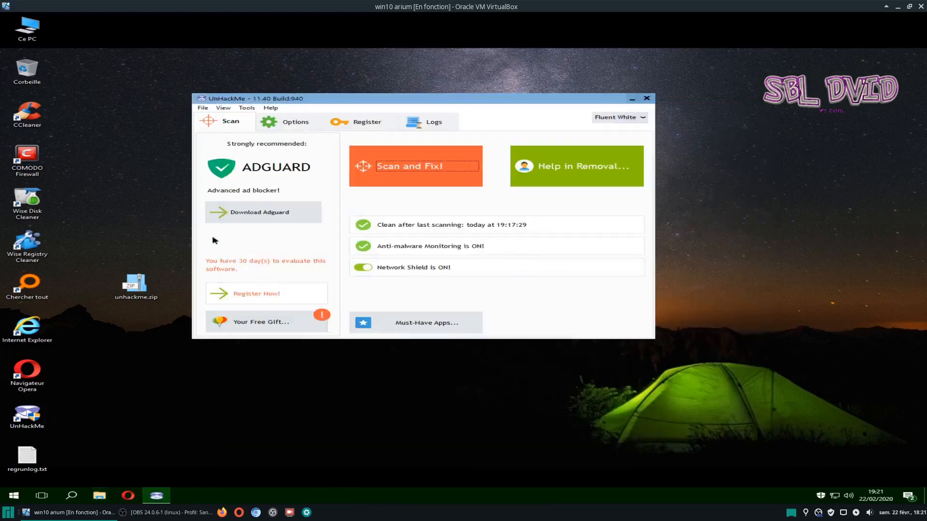
- Show the list of available scan modes once more, dismiss it without starting a scan and close UnHackMe
left_click(441, 167)
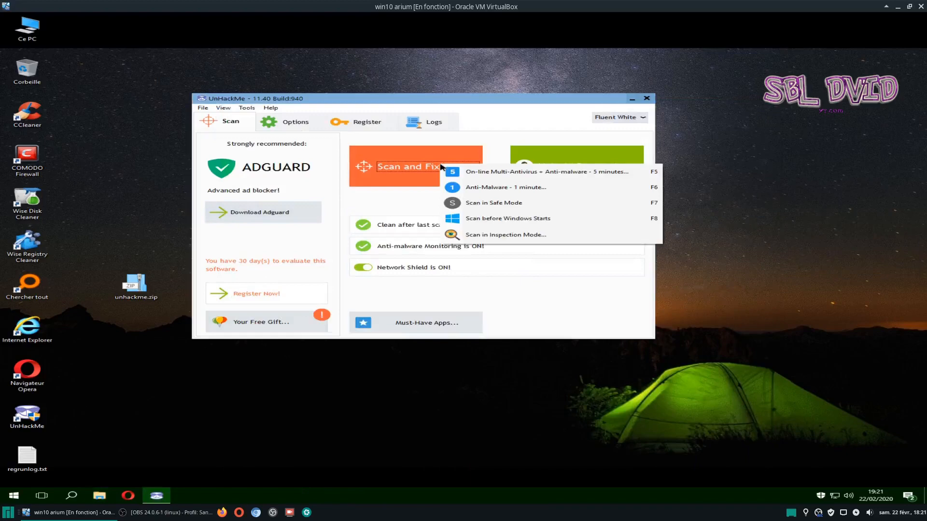
key("Escape")
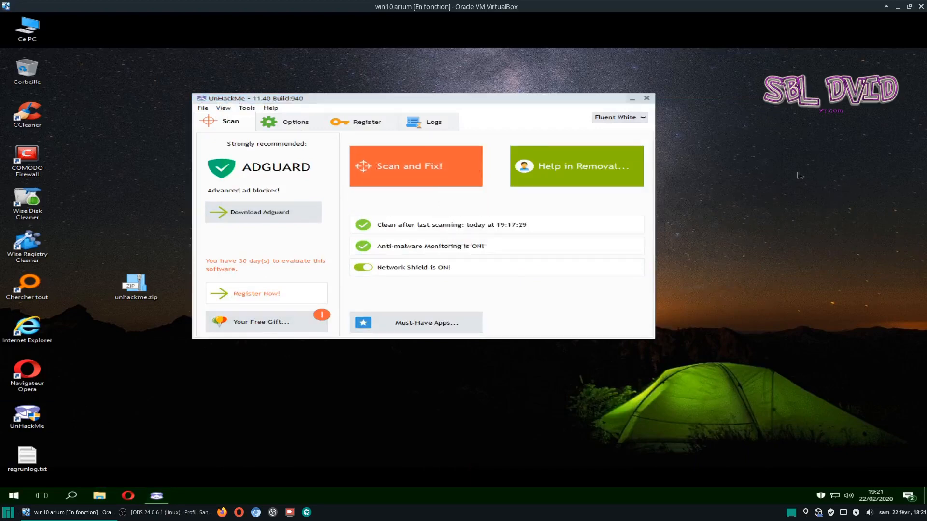
left_click(647, 99)
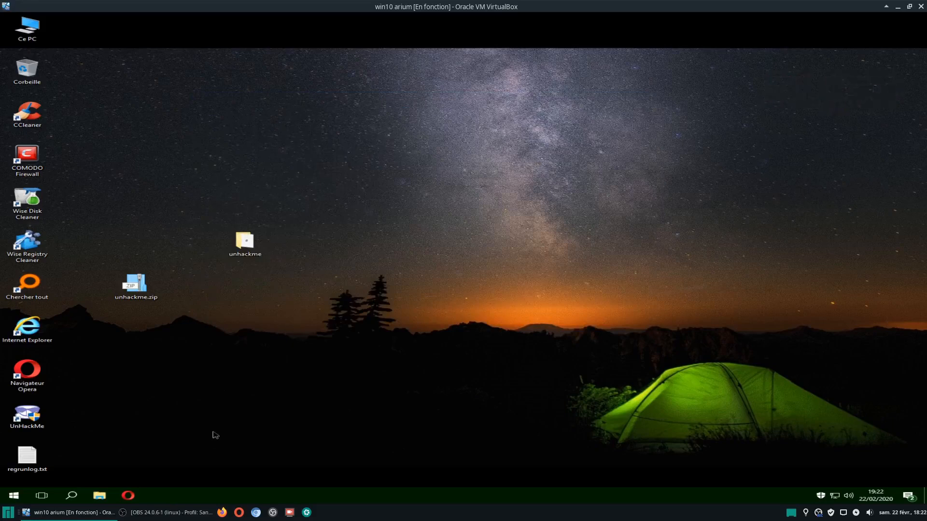
left_click(171, 512)
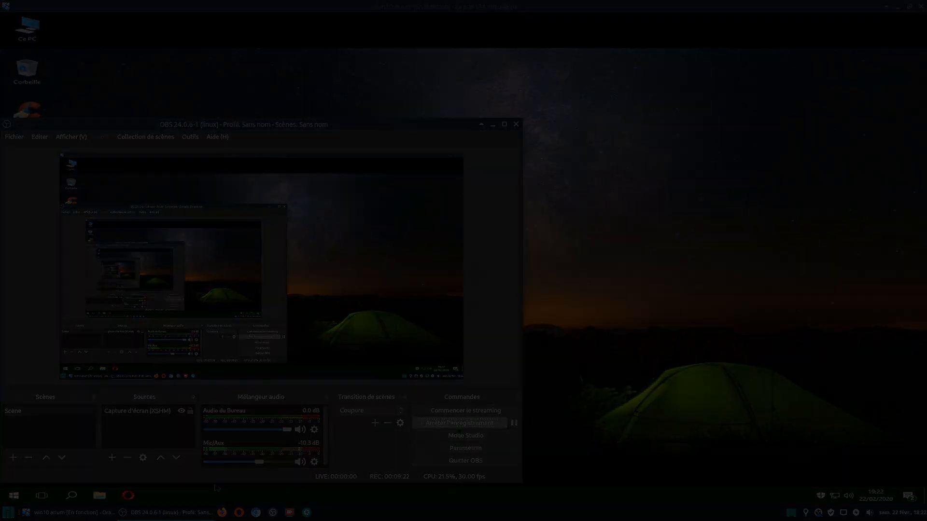